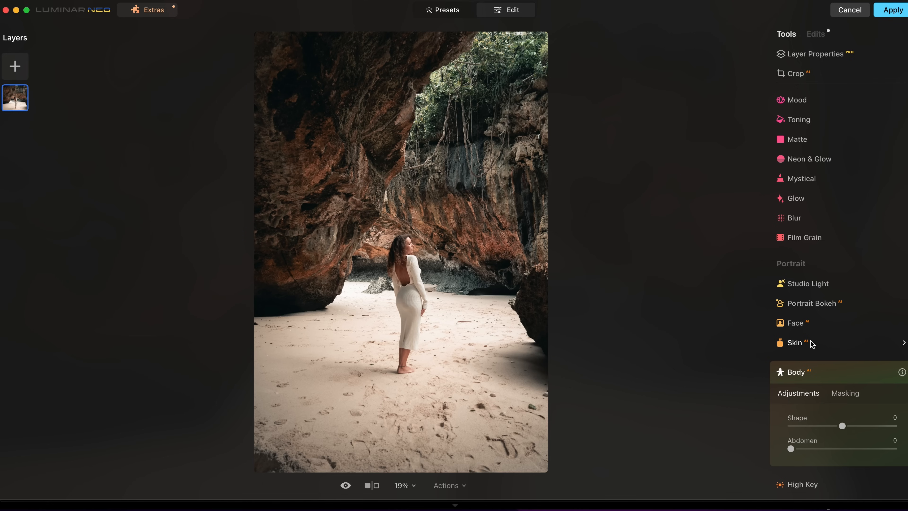
# Set Body Shape to 100, then toggle the Body edit off and on to compare.
pyautogui.scroll(-1, 813, 341)
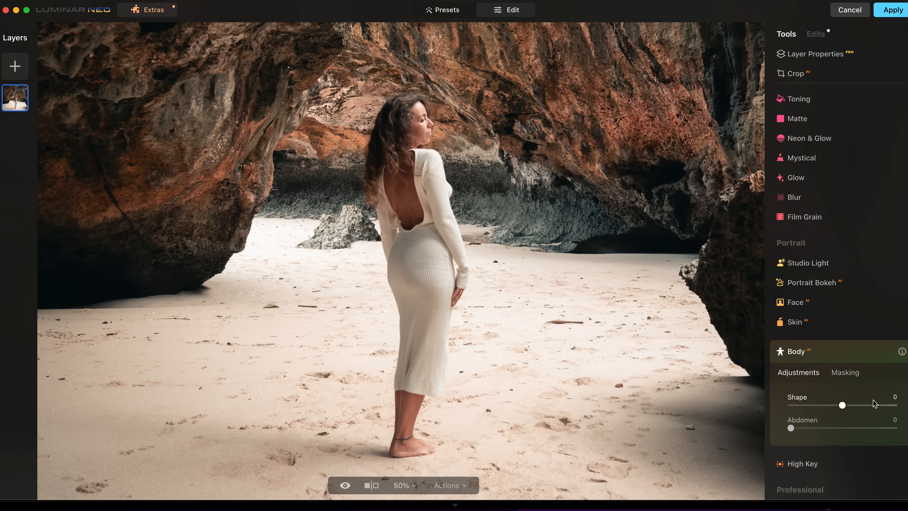
pyautogui.moveTo(842, 404); pyautogui.dragTo(897, 408)
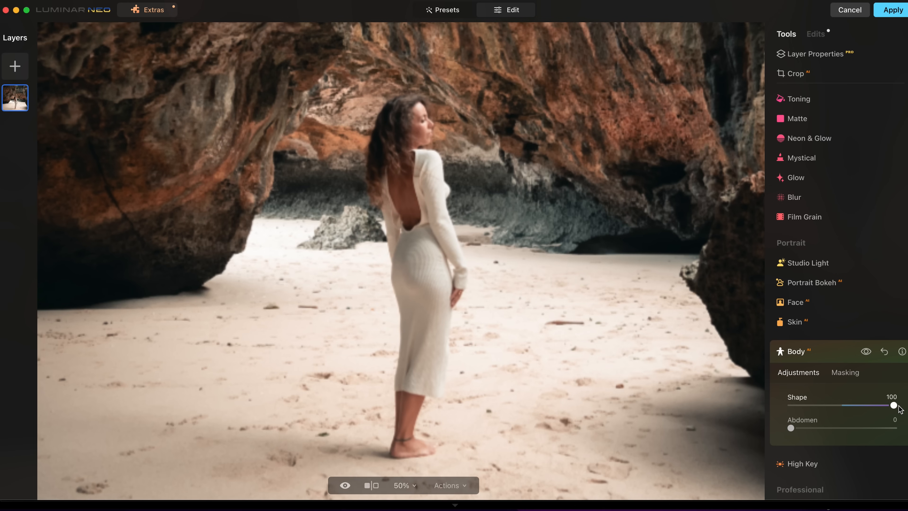
pyautogui.click(865, 351)
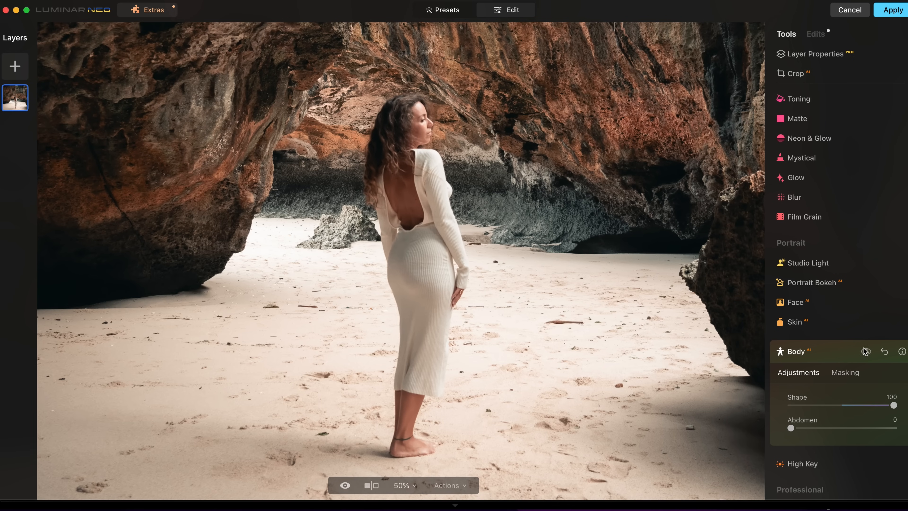
pyautogui.click(865, 351)
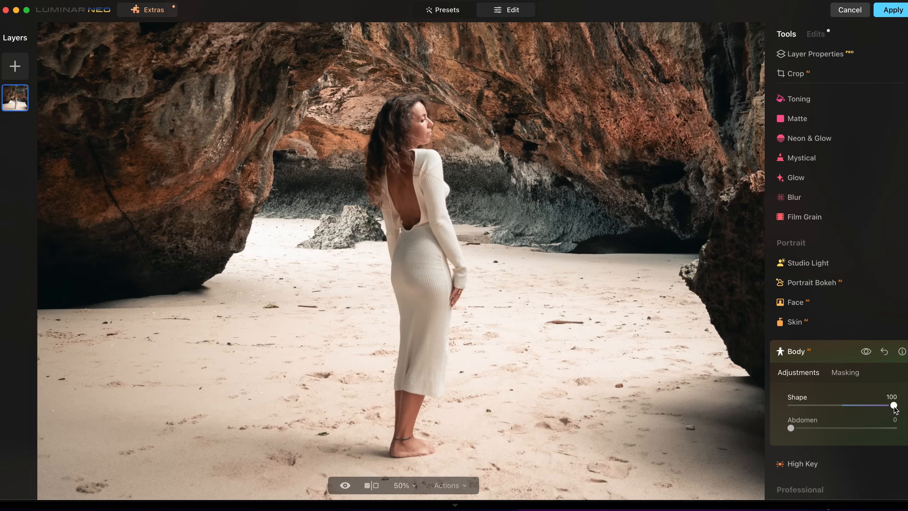
pyautogui.moveTo(895, 409); pyautogui.dragTo(851, 408)
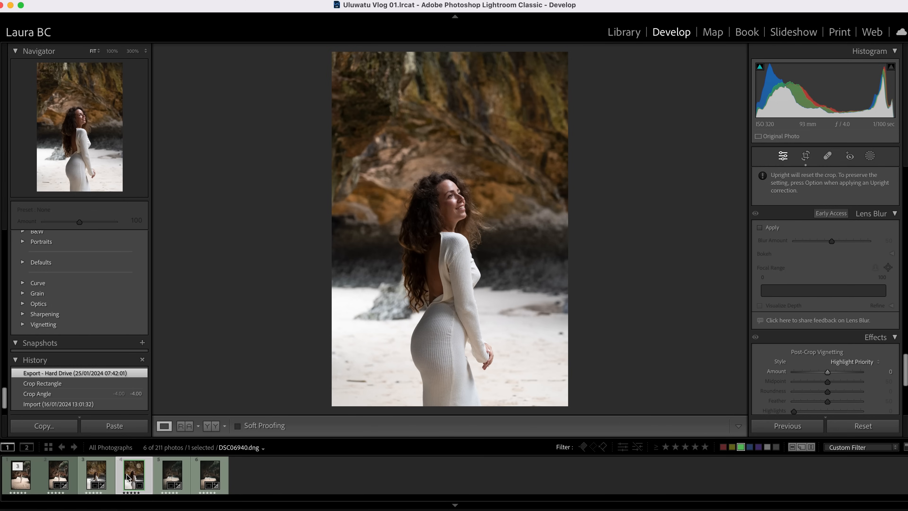
# Apply the Cinematic favourite preset, then set Exposure +0.70, Highlights -100 and Temp 5,925.
pyautogui.scroll(10, 59, 292)
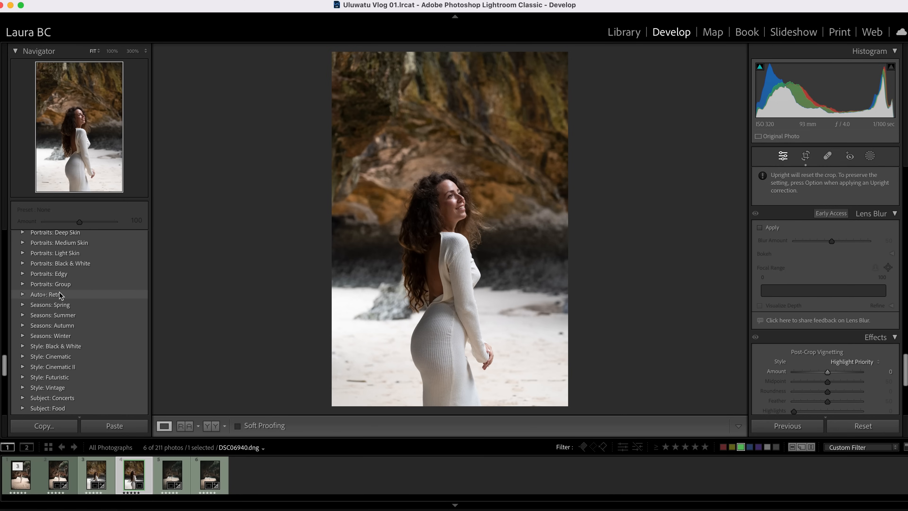
pyautogui.click(63, 277)
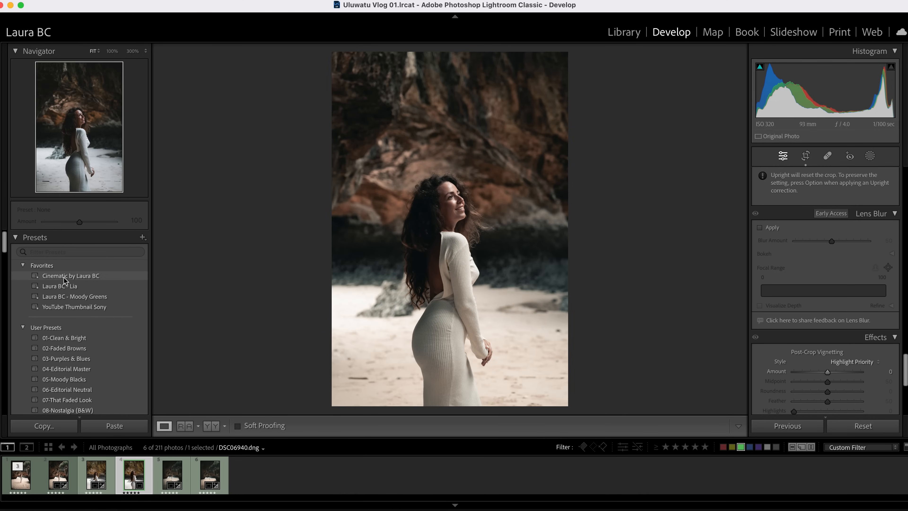
pyautogui.scroll(5, 829, 275)
pyautogui.moveTo(829, 275); pyautogui.dragTo(799, 298)
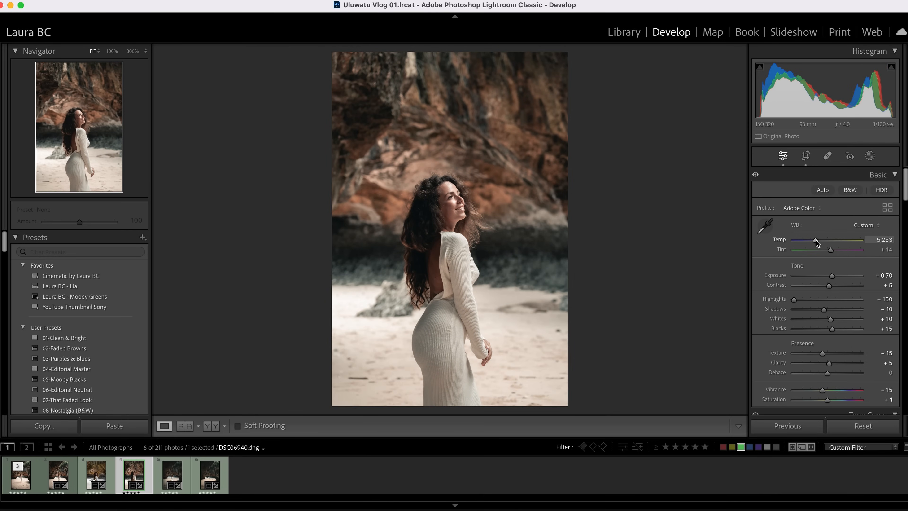
pyautogui.moveTo(816, 241); pyautogui.dragTo(820, 239)
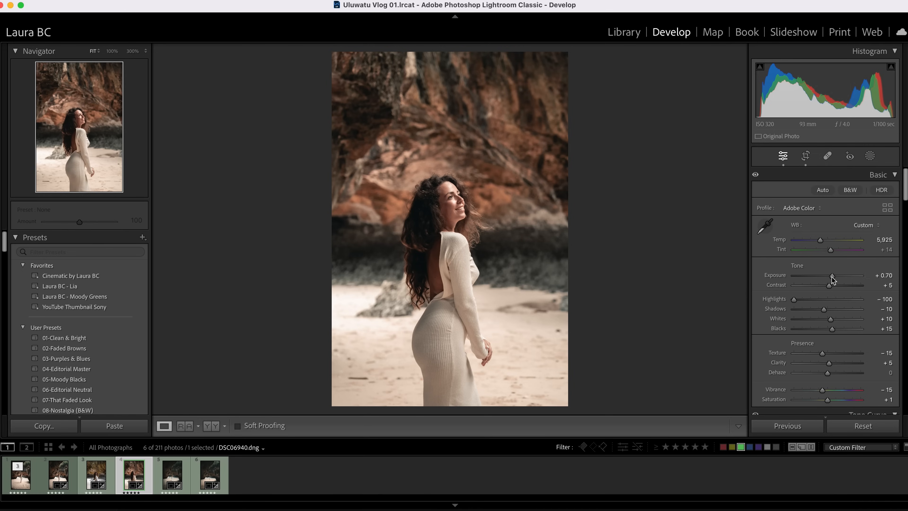
# Send the filmstrip photo to Luminar Neo through Edit In.
pyautogui.rightClick(135, 475)
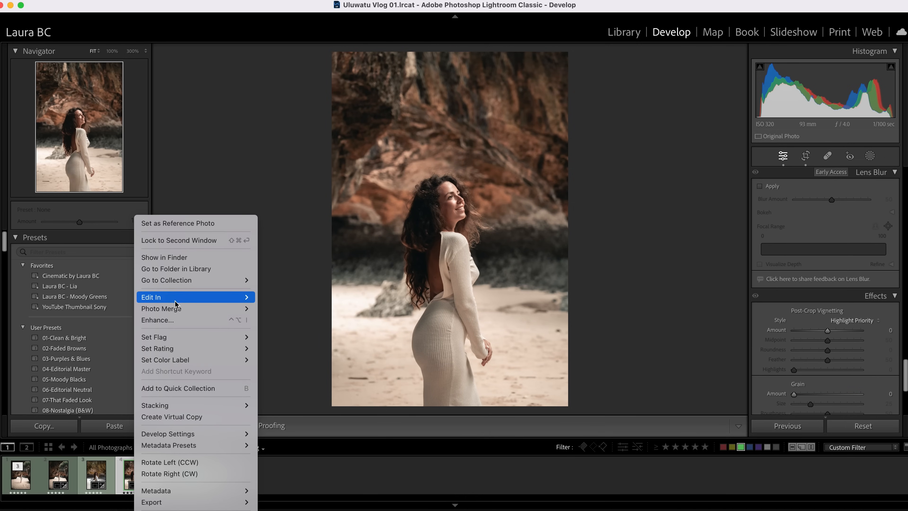
pyautogui.moveTo(193, 296)
pyautogui.click(288, 343)
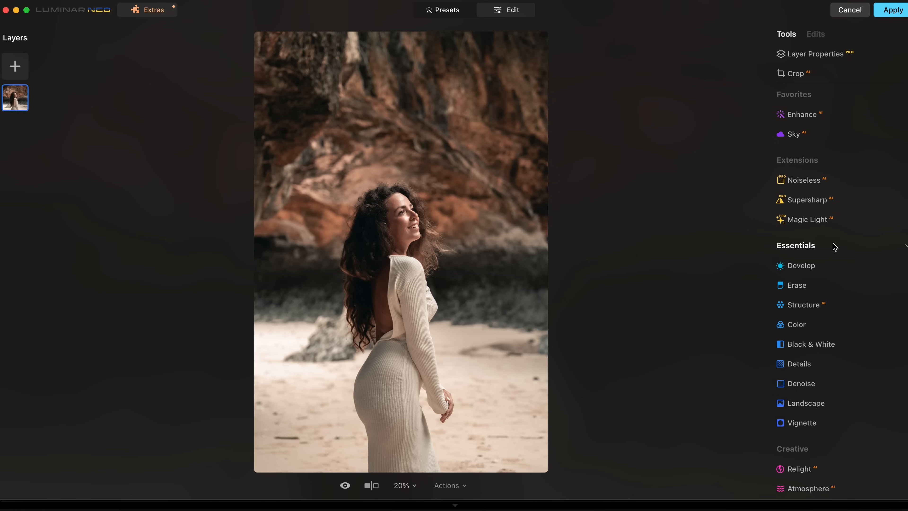
# Add a vignette with Amount -51 and Size 33, toggling it on and off to compare.
pyautogui.scroll(-5, 836, 237)
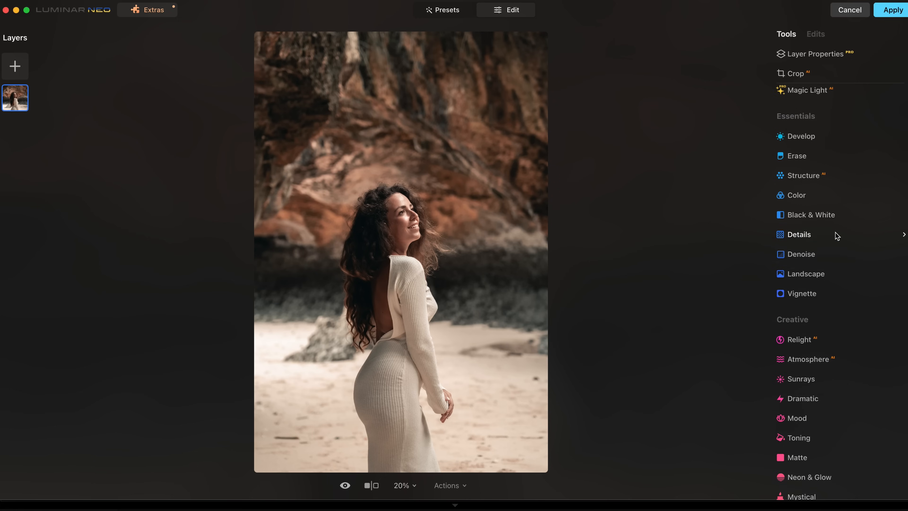
pyautogui.scroll(-1, 836, 237)
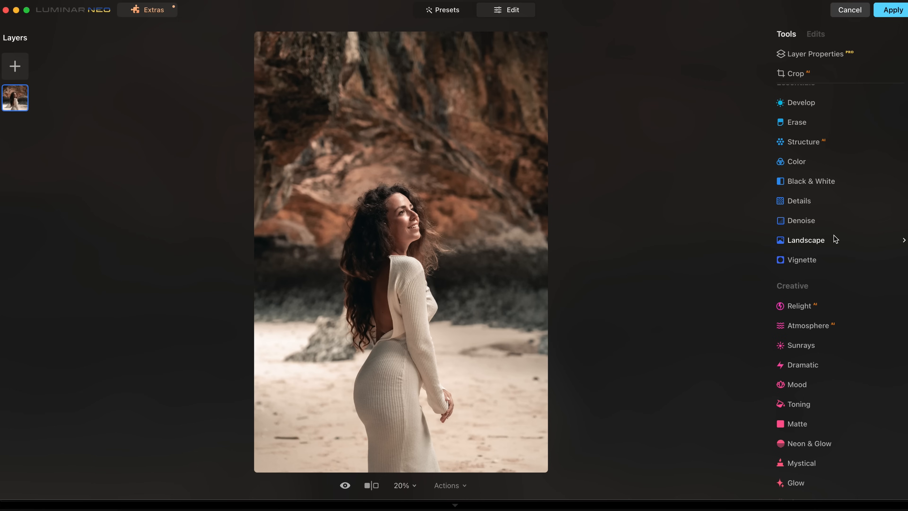
pyautogui.click(808, 260)
pyautogui.scroll(-3, 814, 246)
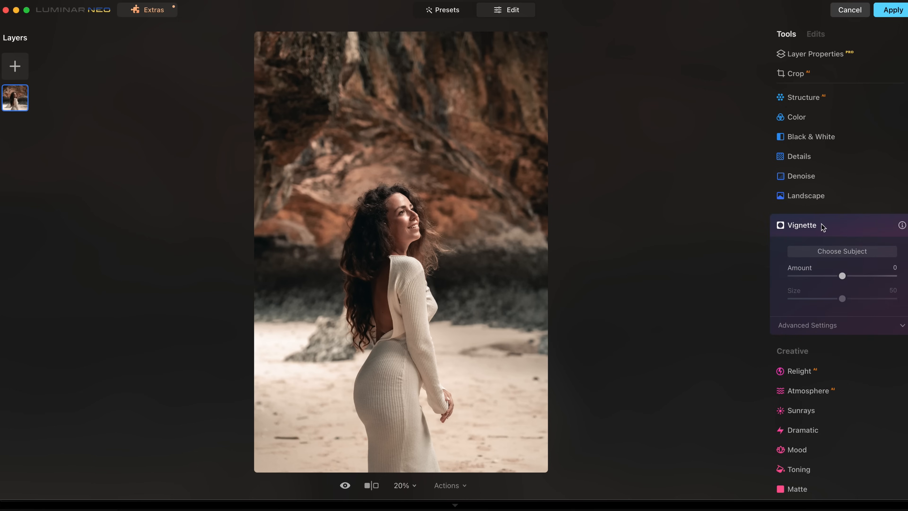
pyautogui.moveTo(843, 276); pyautogui.dragTo(824, 299)
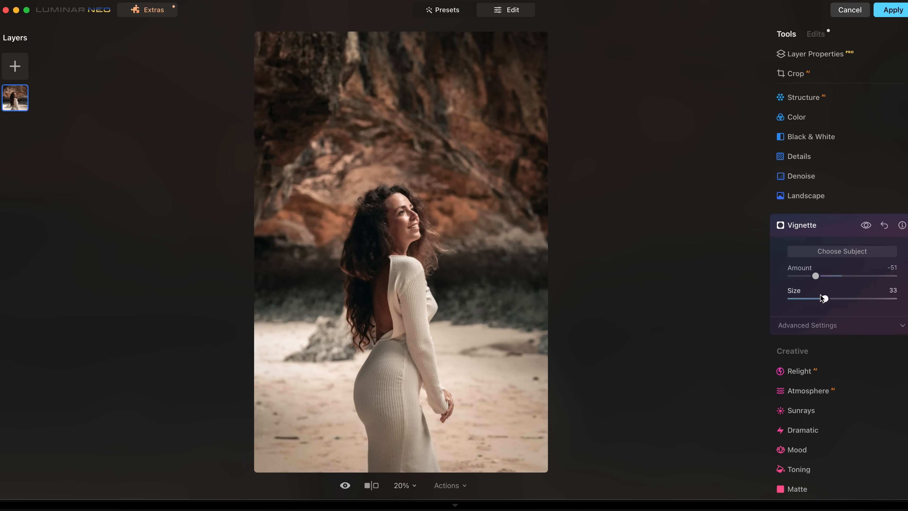
pyautogui.click(866, 226)
pyautogui.click(866, 226)
pyautogui.click(865, 226)
pyautogui.scroll(-6, 831, 335)
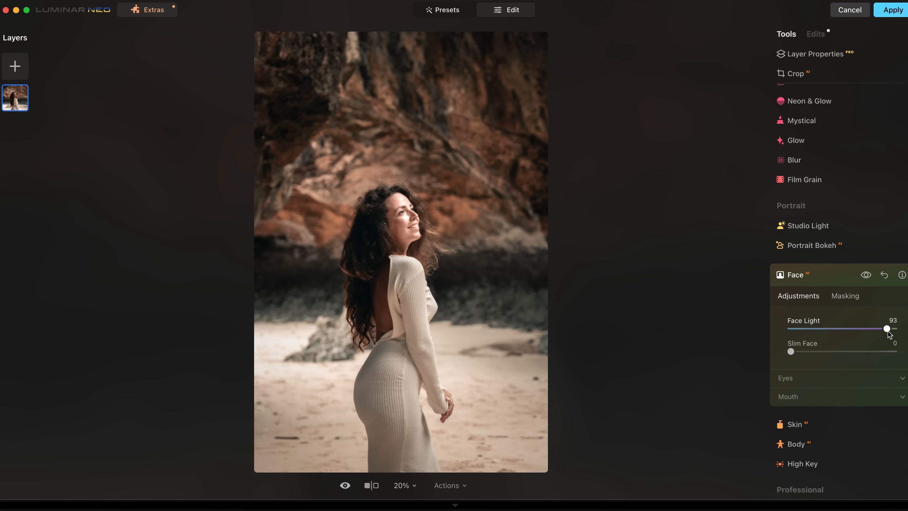
# Set Face Light to 20 to brighten the woman's face.
pyautogui.moveTo(886, 328); pyautogui.dragTo(810, 328)
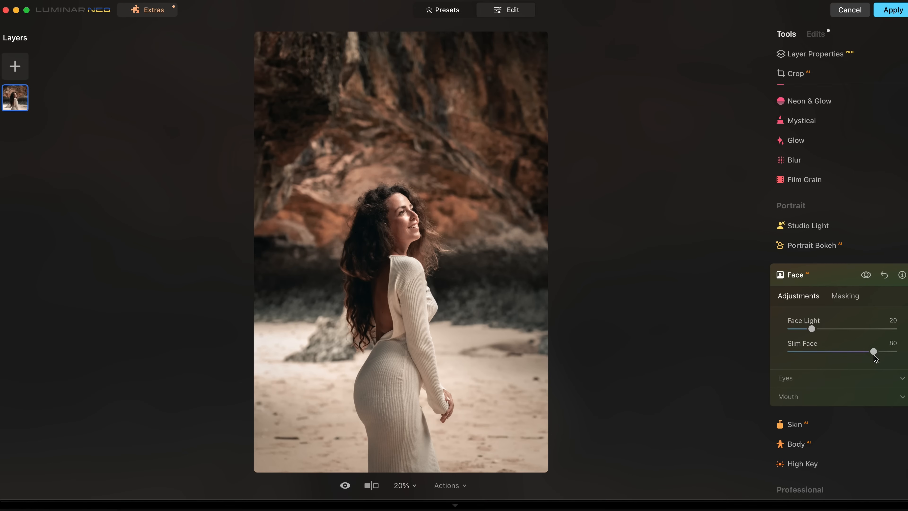
# Raise Slim Face to 80 and toggle the Face edits off and on to compare.
pyautogui.moveTo(874, 351); pyautogui.dragTo(894, 351)
pyautogui.click(865, 275)
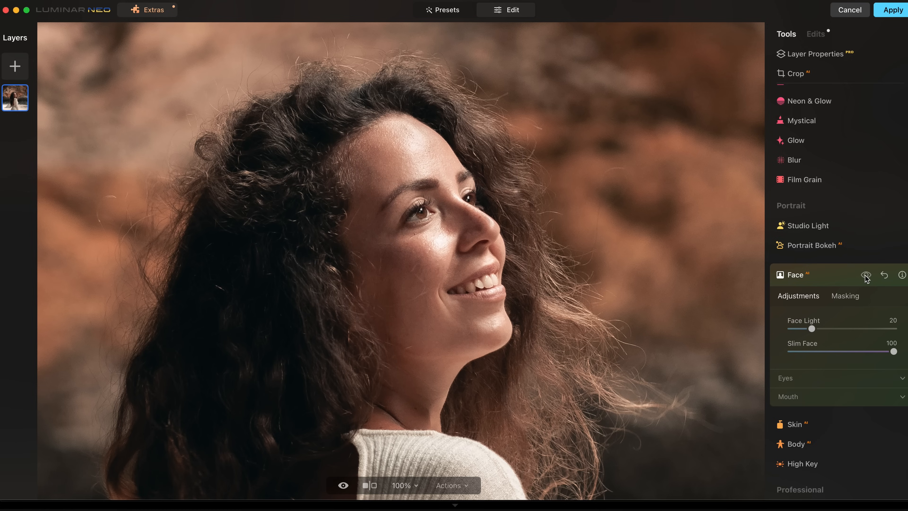
pyautogui.click(865, 275)
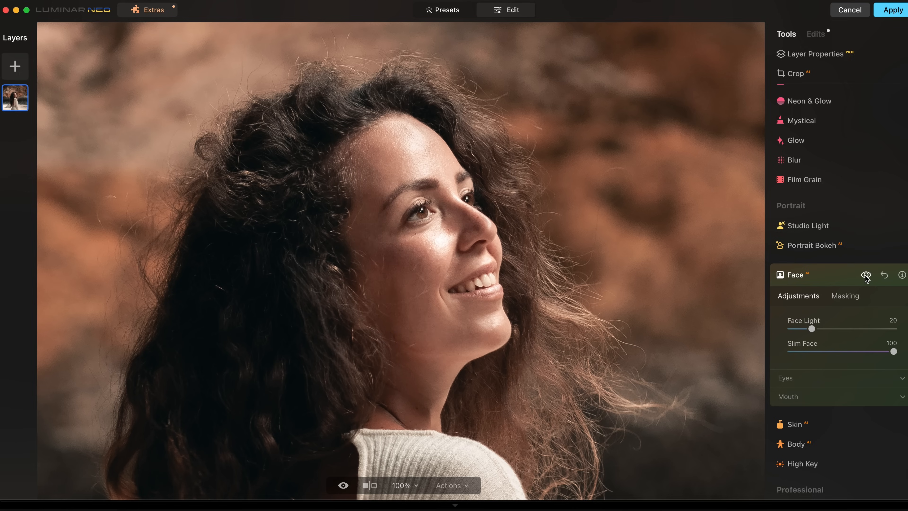
pyautogui.click(865, 275)
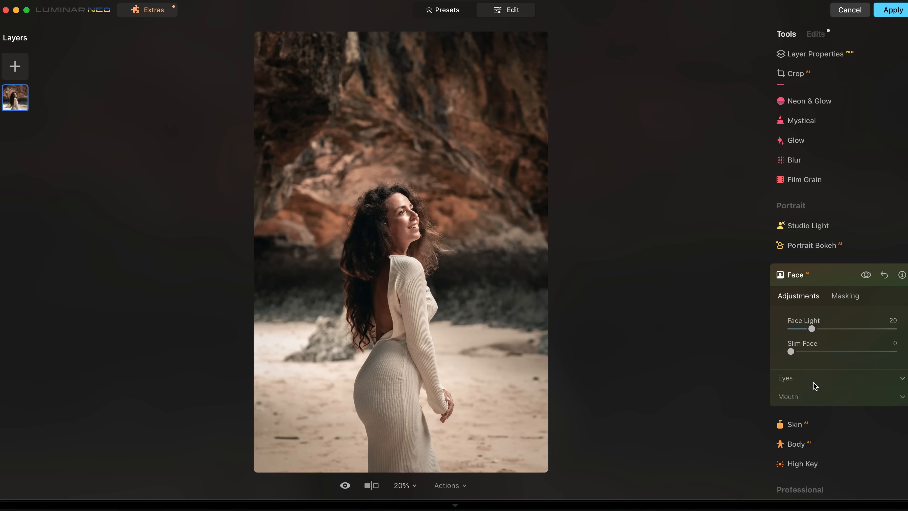
# Zoom to 100% on the face and set Eye Enhancer and Eye Whitening to 100.
pyautogui.click(815, 382)
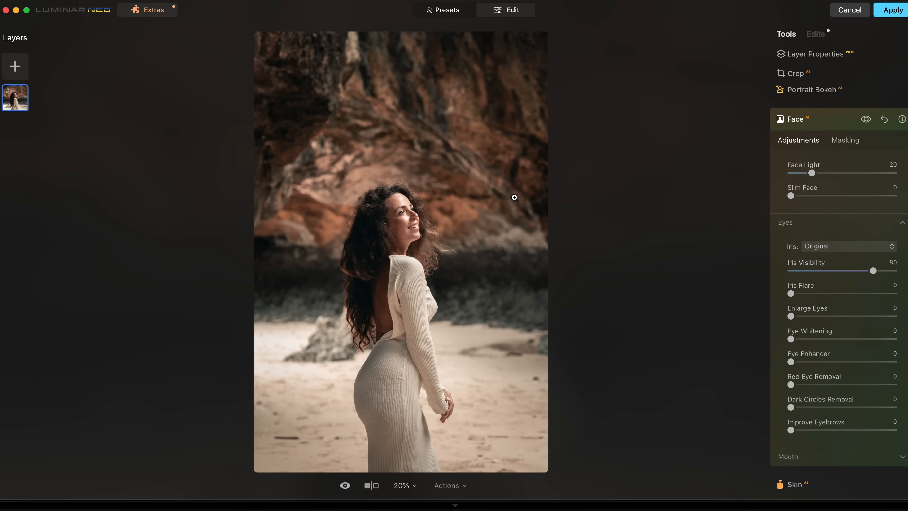
pyautogui.click(395, 208)
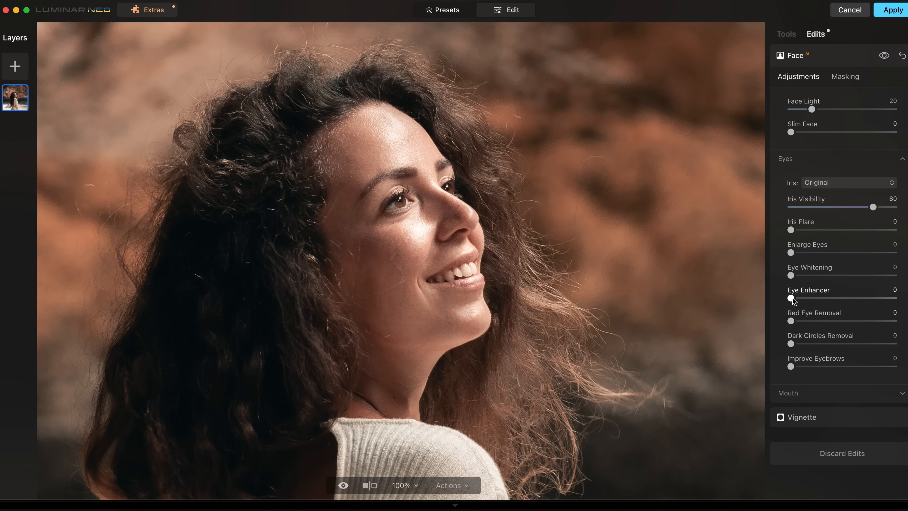
pyautogui.moveTo(790, 298); pyautogui.dragTo(893, 298)
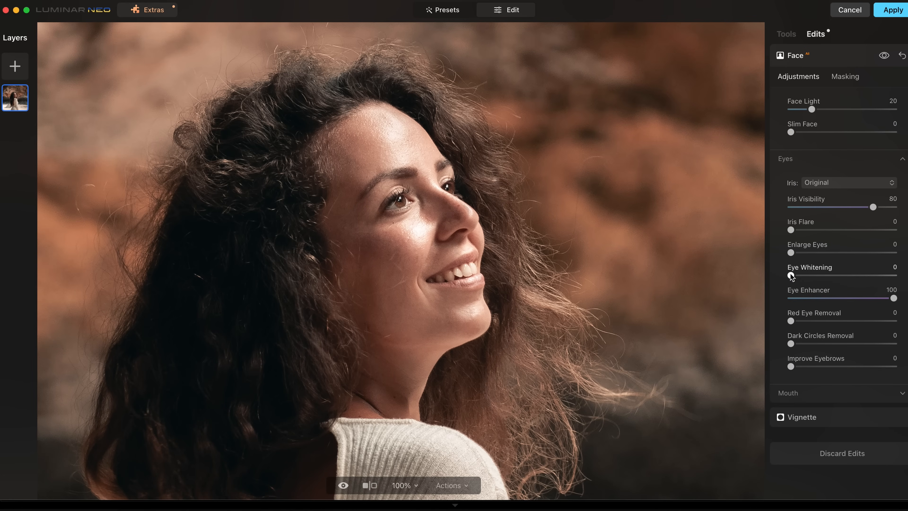
pyautogui.moveTo(874, 282); pyautogui.dragTo(893, 276)
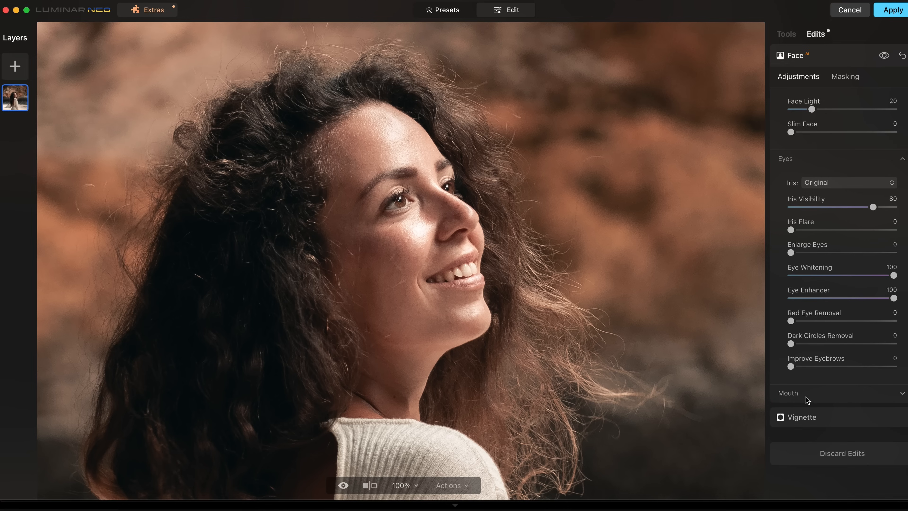
# Set Teeth Whitening to maximum in the Mouth section.
pyautogui.click(807, 400)
pyautogui.scroll(-2, 807, 399)
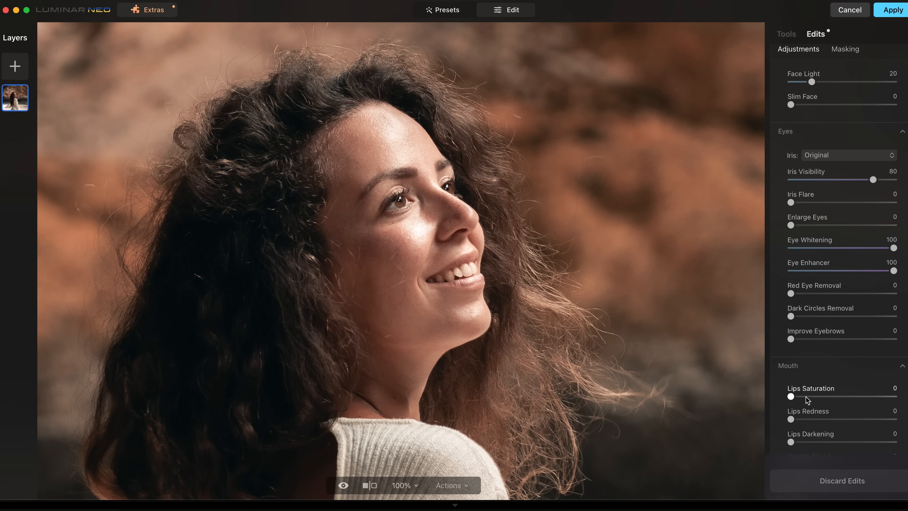
pyautogui.scroll(-4, 806, 400)
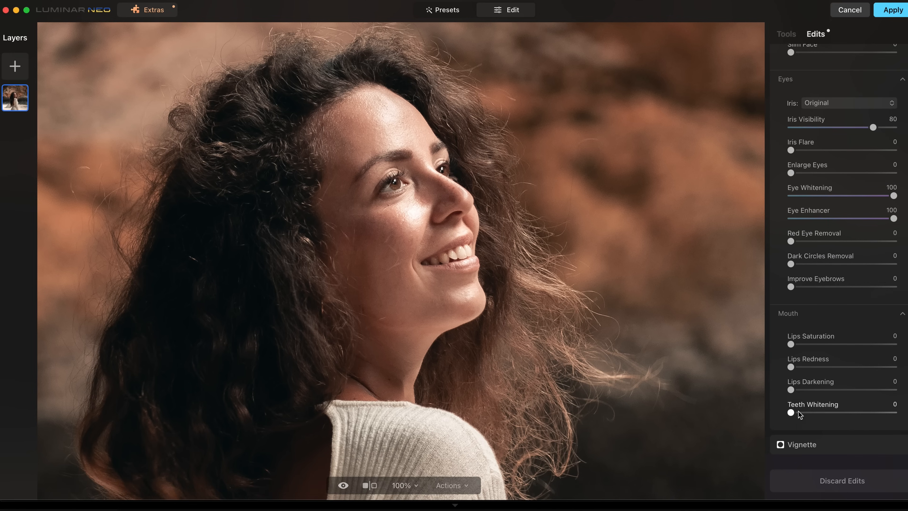
pyautogui.moveTo(799, 415); pyautogui.dragTo(894, 413)
pyautogui.scroll(5, 872, 199)
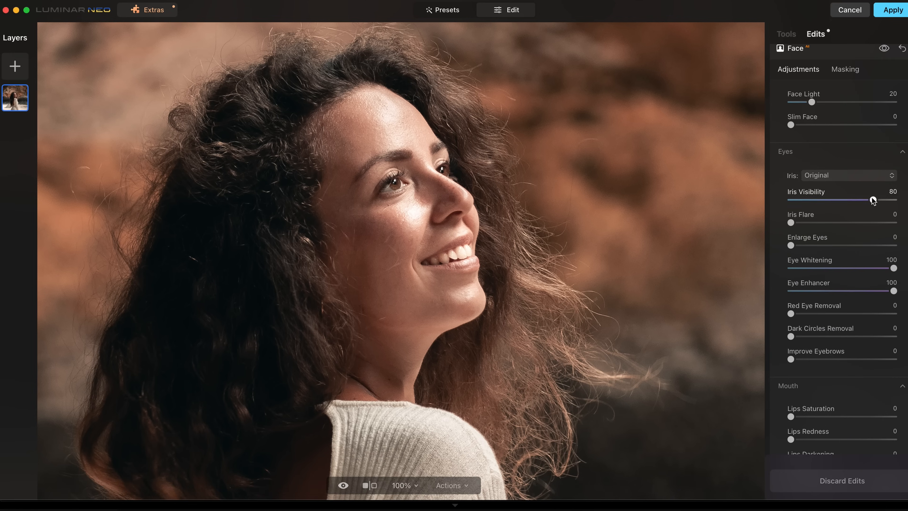
# Toggle the Face edits off and on several times to compare the face.
pyautogui.click(885, 49)
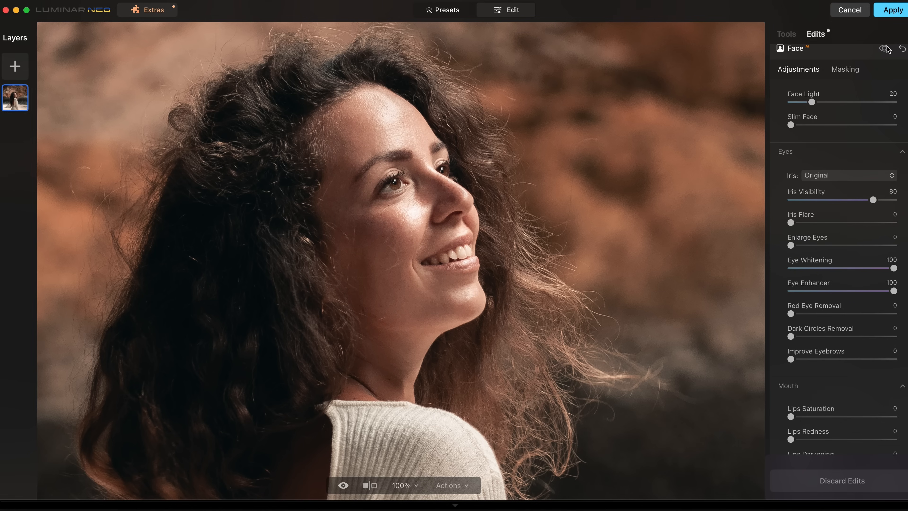
pyautogui.click(885, 49)
pyautogui.click(885, 48)
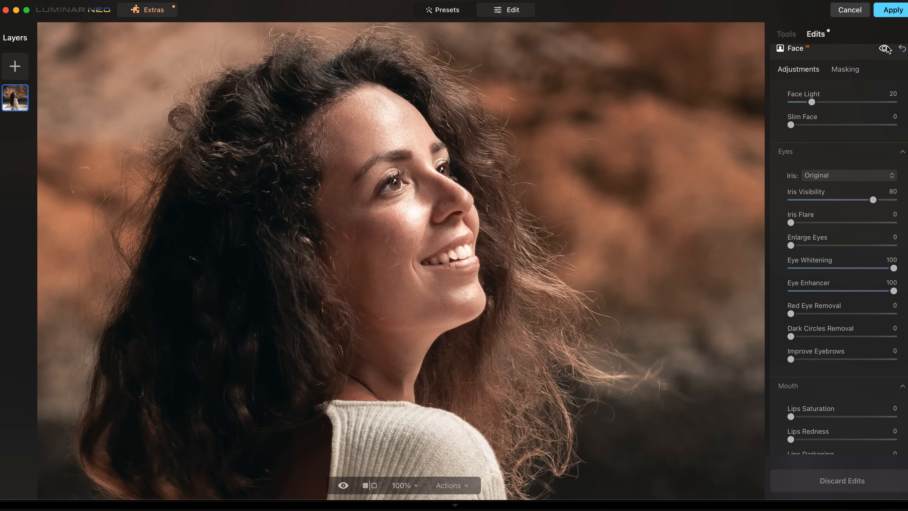
pyautogui.click(885, 48)
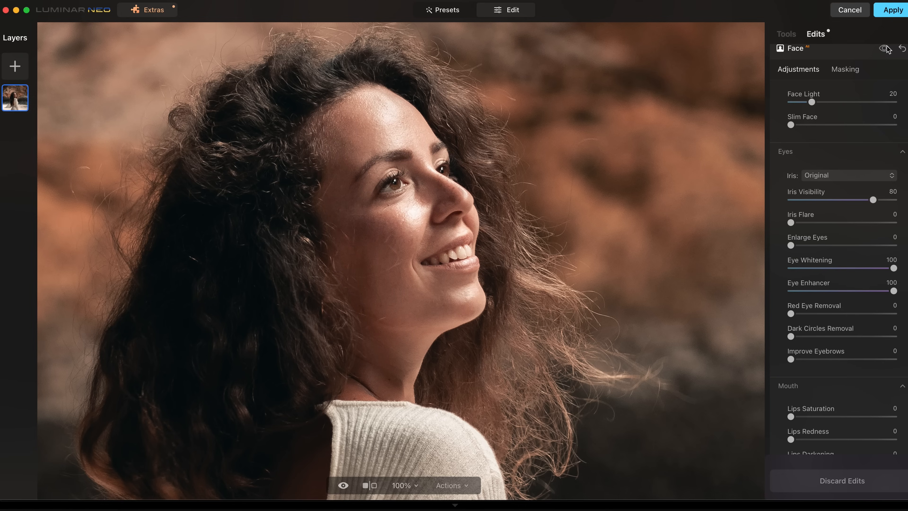
pyautogui.click(884, 48)
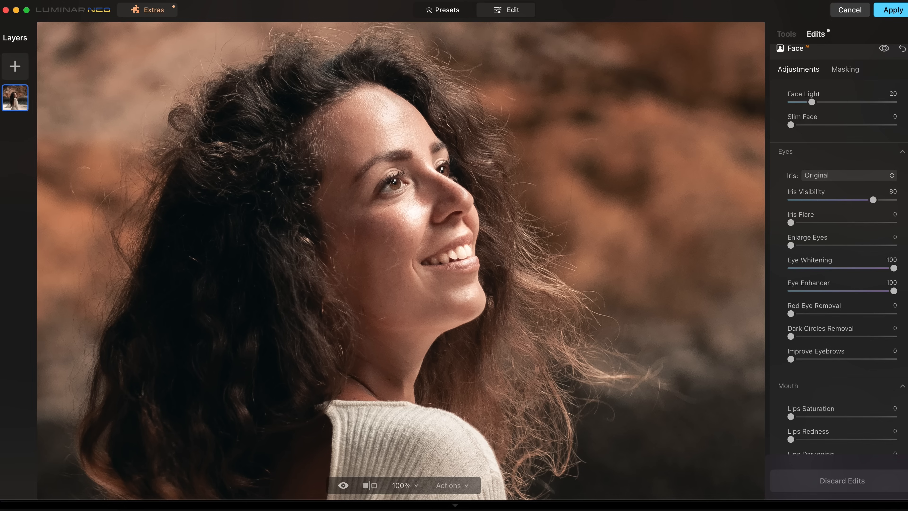
pyautogui.scroll(1, 821, 203)
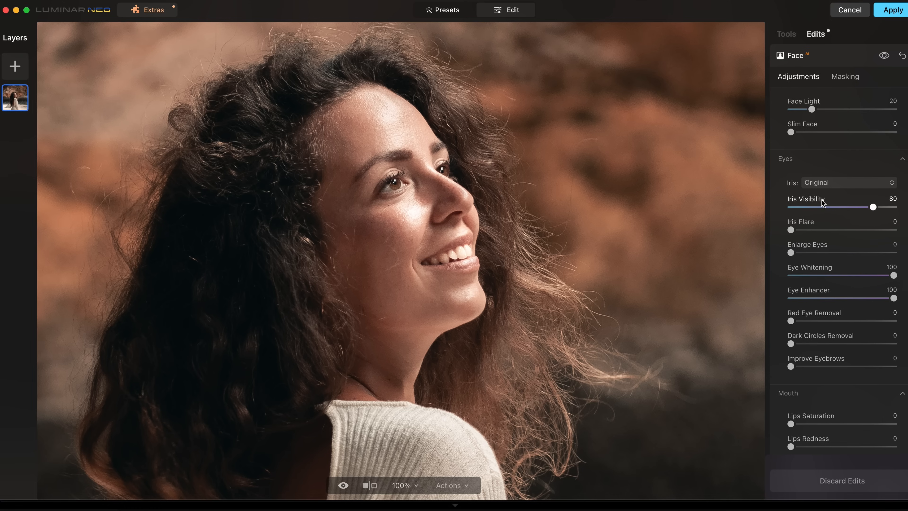
# Open Skin AI and set its Amount to 100.
pyautogui.click(844, 59)
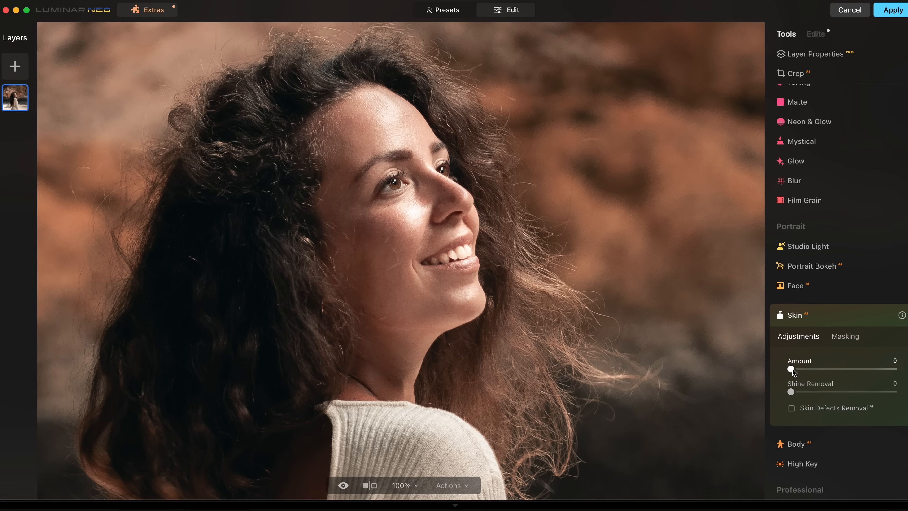
pyautogui.moveTo(790, 368); pyautogui.dragTo(893, 369)
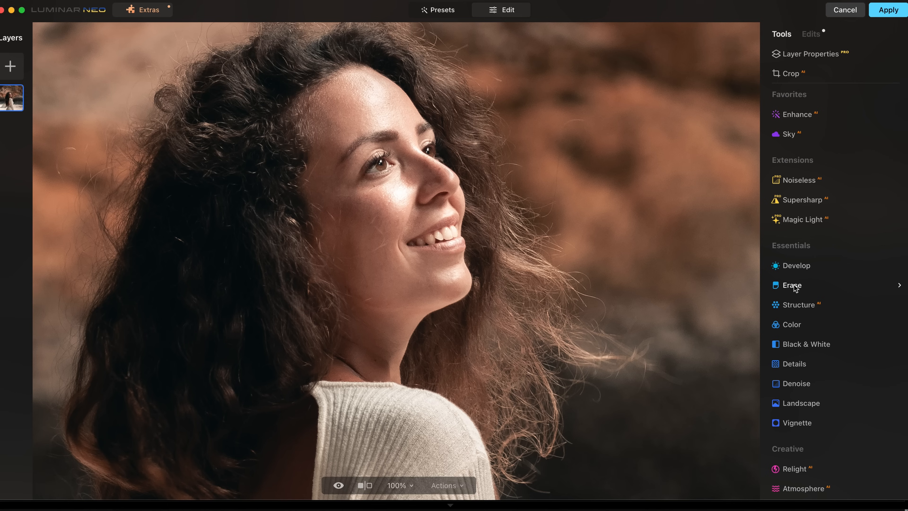
# Use the Erase tool to remove the blemishes on the nose and cheek.
pyautogui.click(792, 285)
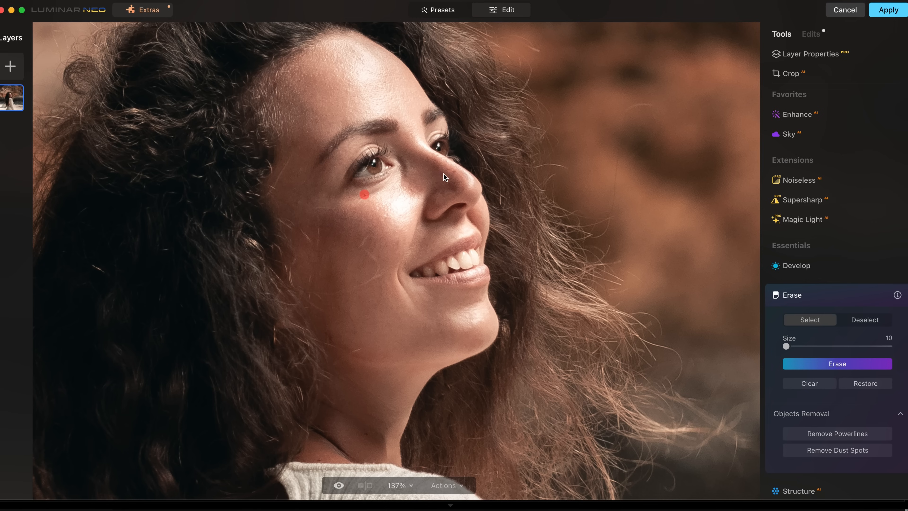
pyautogui.click(453, 172)
pyautogui.click(800, 363)
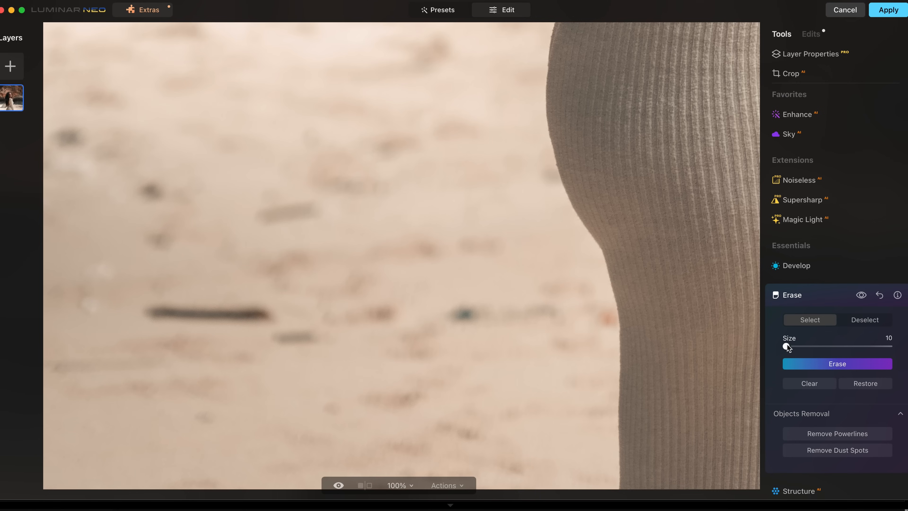
# Set the Erase brush Size to 16 and mark the dark streaks and spots on the sand.
pyautogui.moveTo(786, 346); pyautogui.dragTo(789, 346)
pyautogui.moveTo(169, 307)
pyautogui.mouseDown()
pyautogui.moveTo(143, 309)
pyautogui.moveTo(273, 313)
pyautogui.mouseUp()
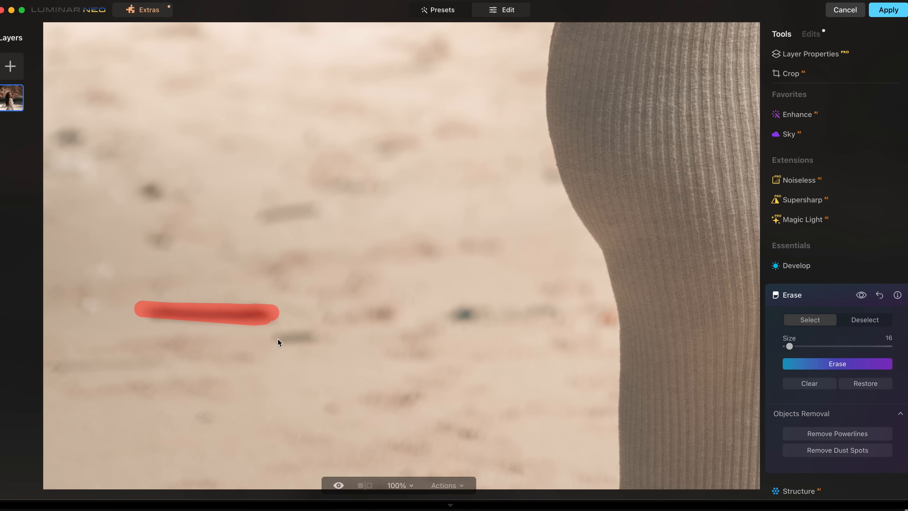
pyautogui.click(464, 314)
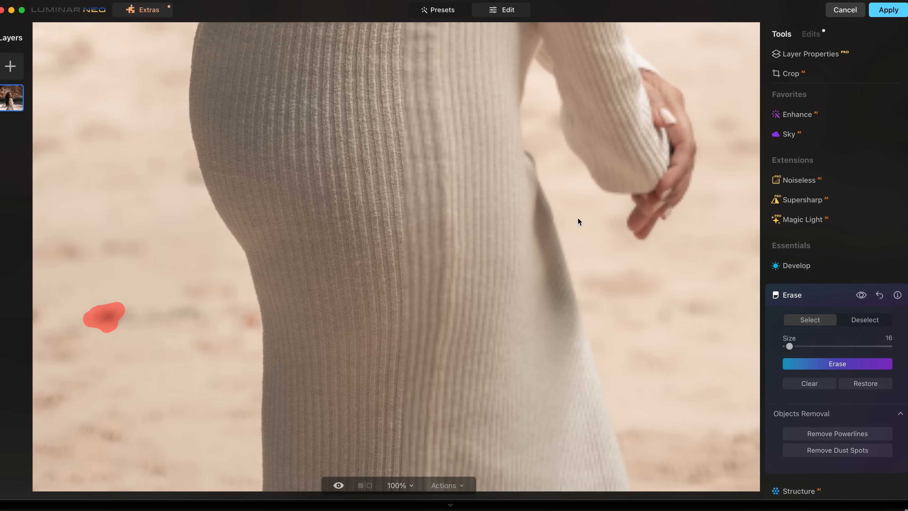
pyautogui.moveTo(578, 219); pyautogui.dragTo(176, 259)
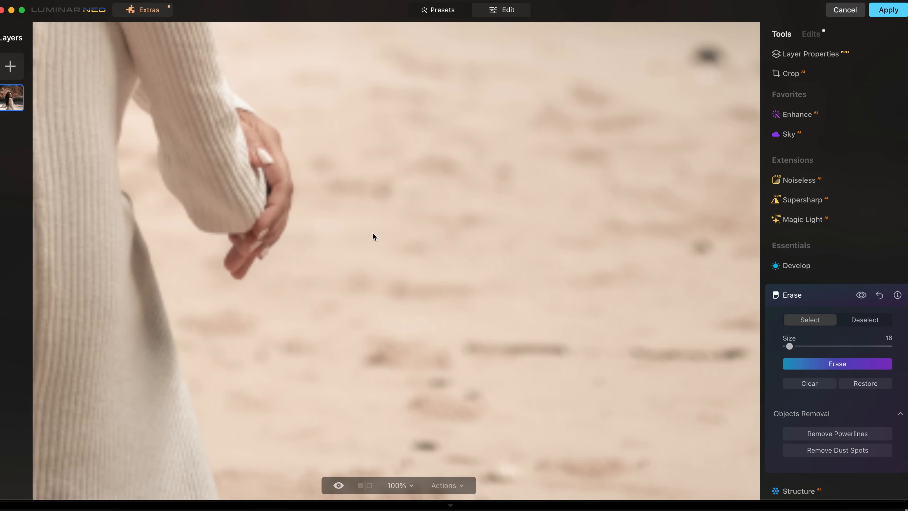
pyautogui.moveTo(372, 233); pyautogui.dragTo(288, 295)
pyautogui.moveTo(681, 179); pyautogui.dragTo(695, 194)
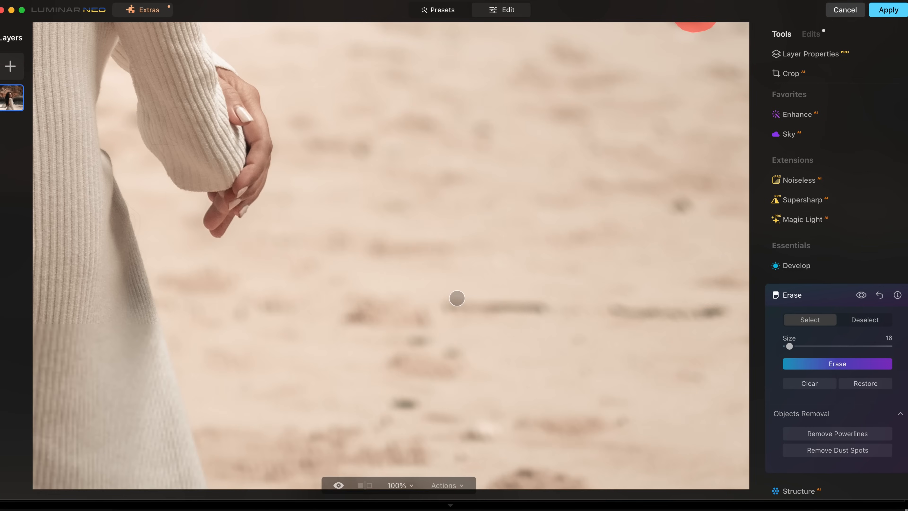
pyautogui.moveTo(449, 301)
pyautogui.mouseDown()
pyautogui.moveTo(543, 302)
pyautogui.moveTo(458, 304)
pyautogui.mouseUp()
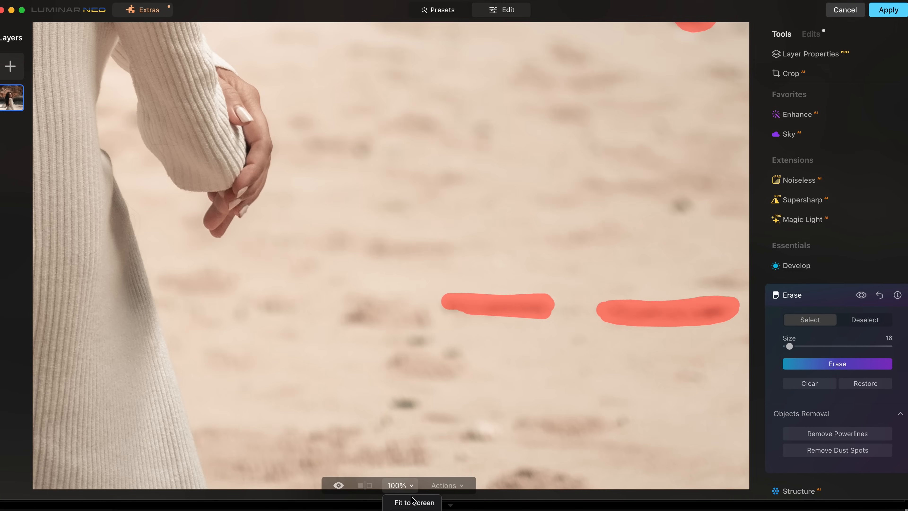
# Fit the photo to the screen and toggle the erase edits off and on to compare.
pyautogui.click(414, 502)
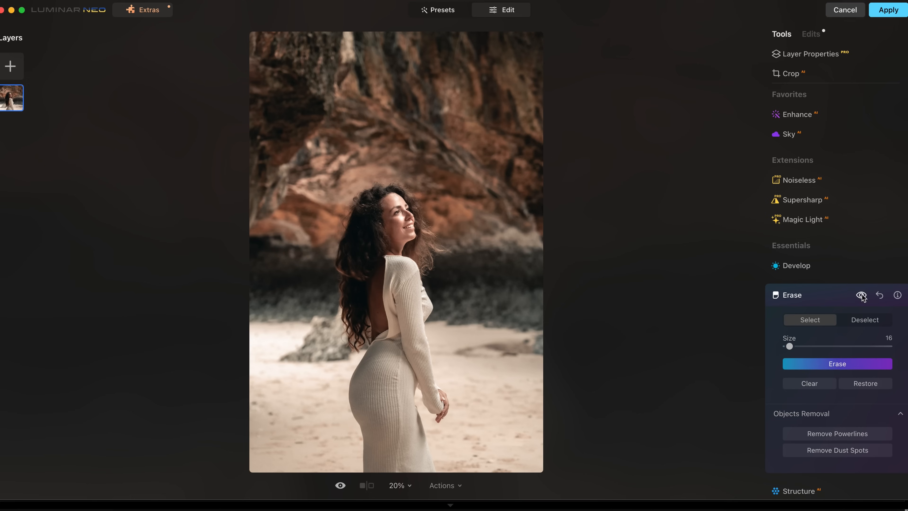
pyautogui.click(861, 295)
pyautogui.click(861, 295)
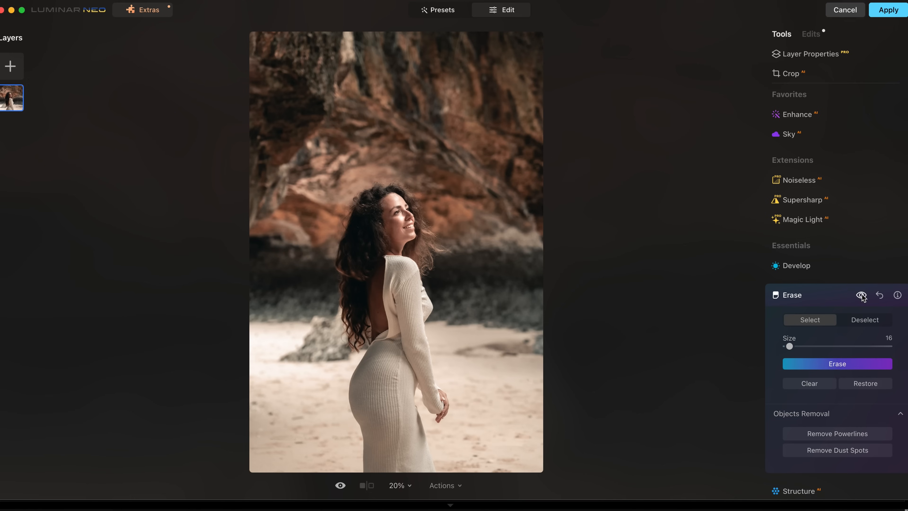